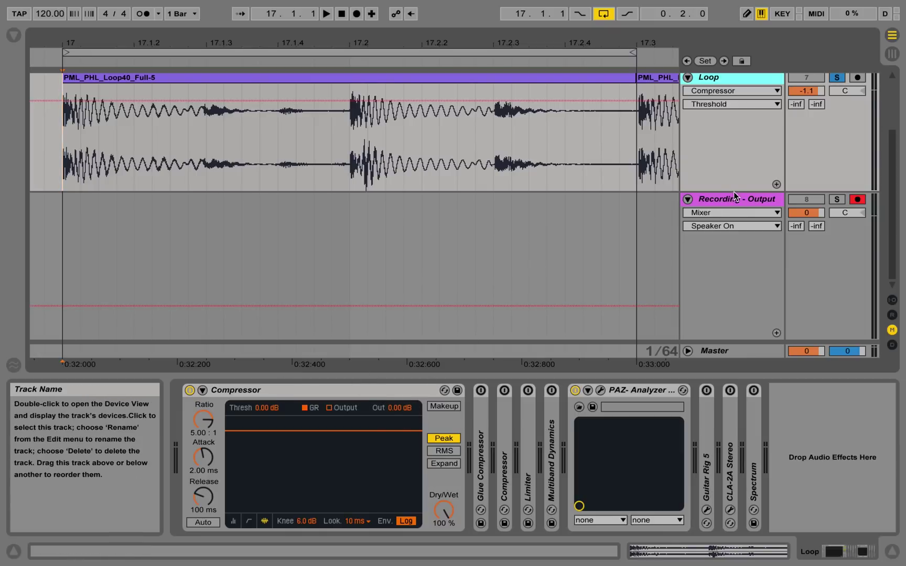
# Step: Record the Loop track's unprocessed output onto the Recording - Output track, then play the loop back
pyautogui.press('space')
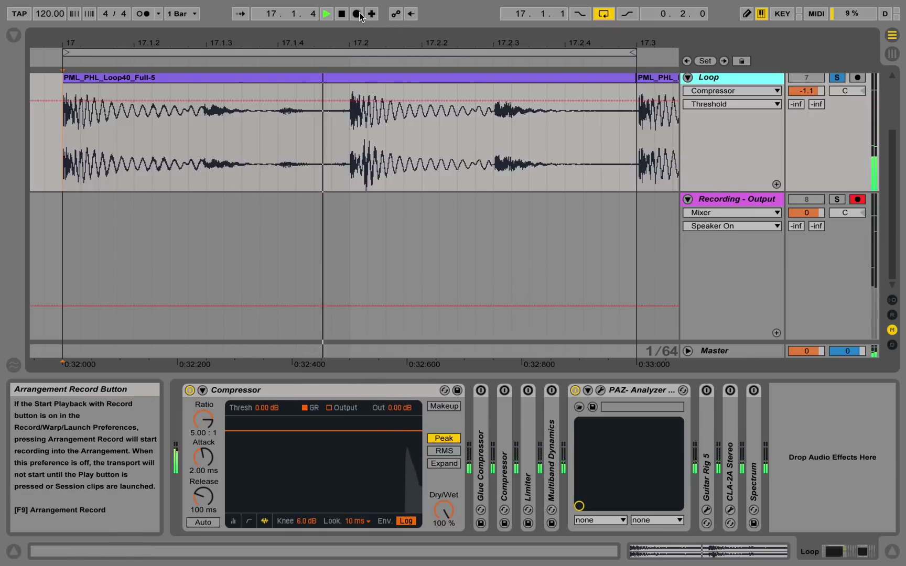
pyautogui.click(358, 14)
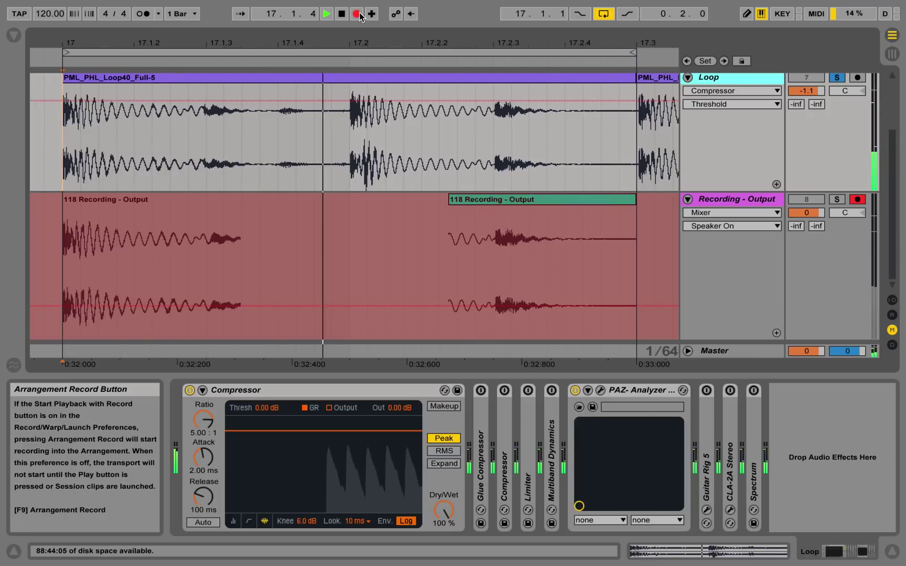
pyautogui.press('space')
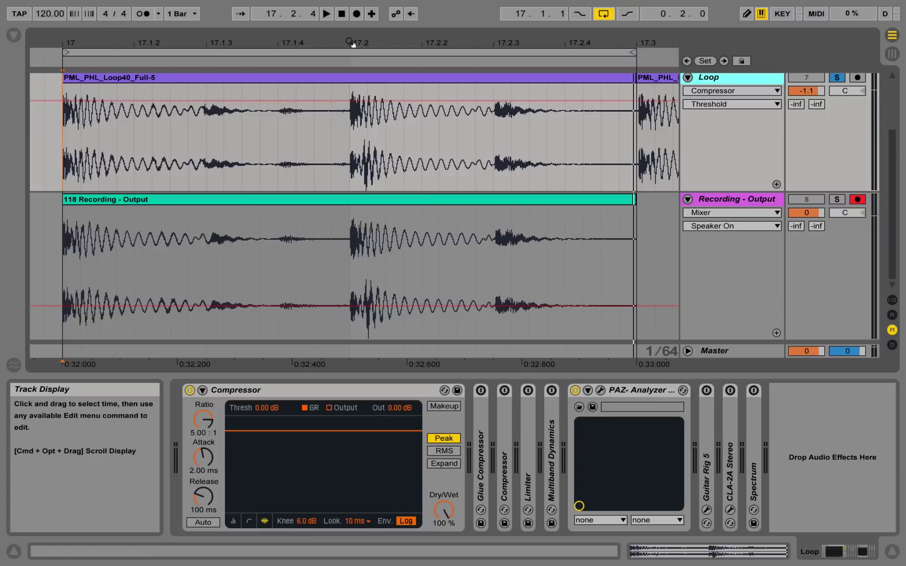
pyautogui.press('space')
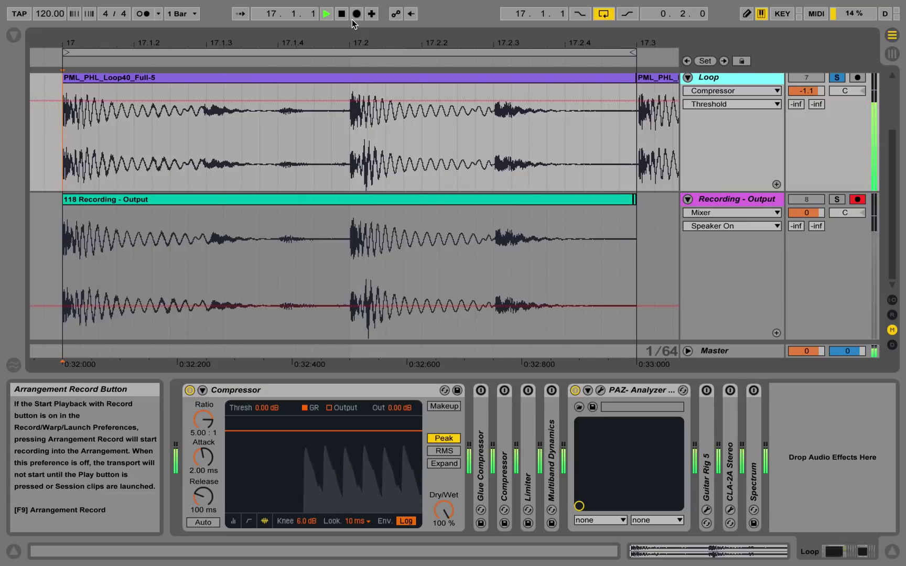
pyautogui.press('space')
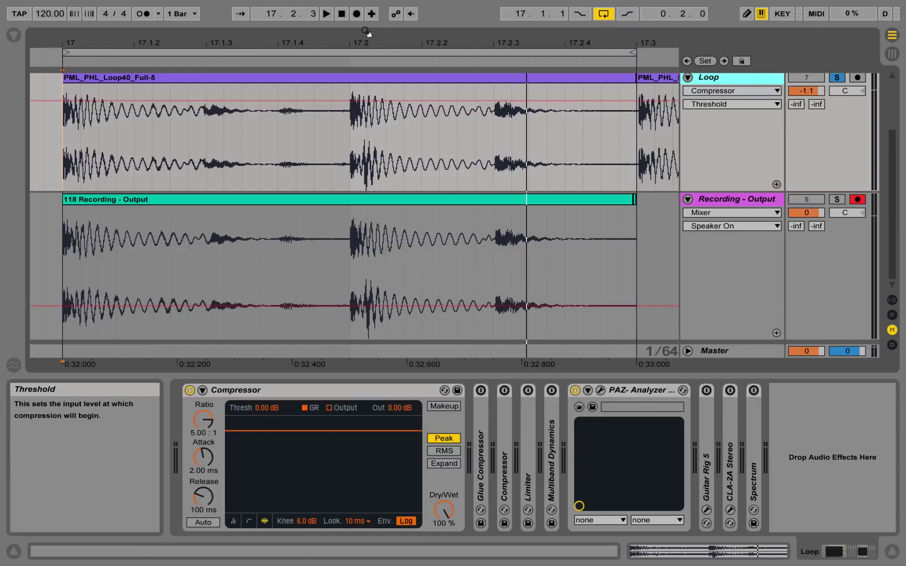
# Step: Record a new output take while lowering the Compressor's threshold to -17.7 dB
pyautogui.click(357, 14)
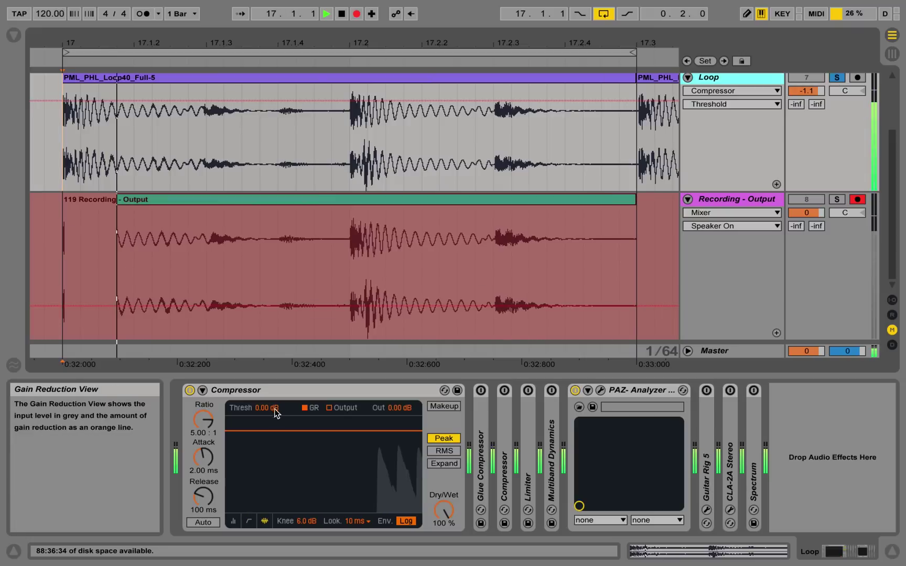
pyautogui.moveTo(261, 408)
pyautogui.mouseDown()
pyautogui.moveTo(260, 457)
pyautogui.moveTo(277, 411)
pyautogui.mouseUp()
pyautogui.press('space')
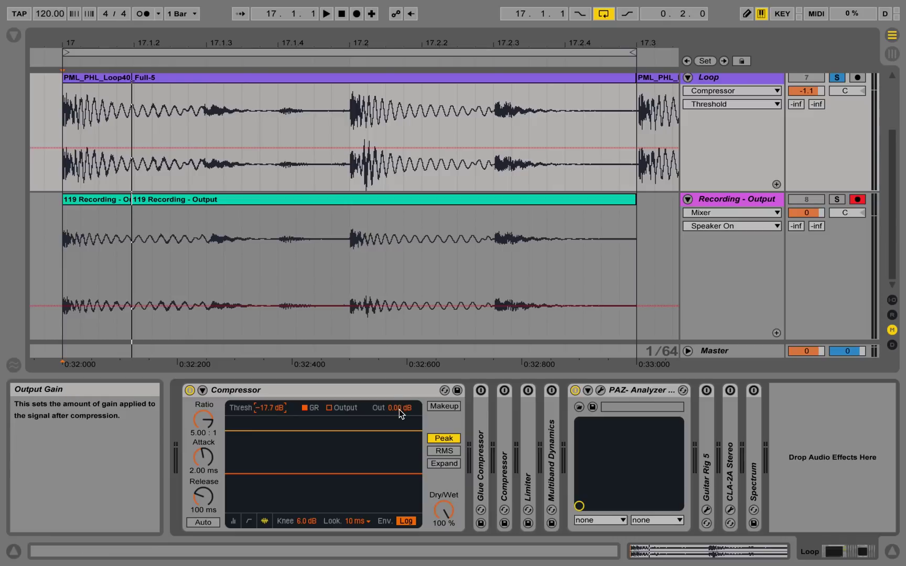
# Step: Record another output take while raising the Compressor's output gain to 7.88 dB
pyautogui.click(358, 14)
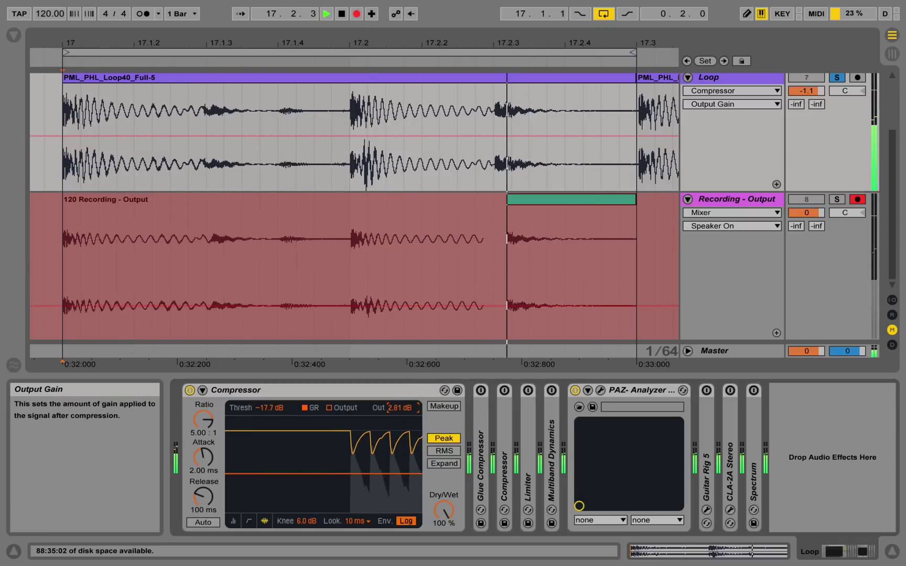
pyautogui.moveTo(398, 407)
pyautogui.mouseDown()
pyautogui.moveTo(398, 388)
pyautogui.moveTo(402, 410)
pyautogui.mouseUp()
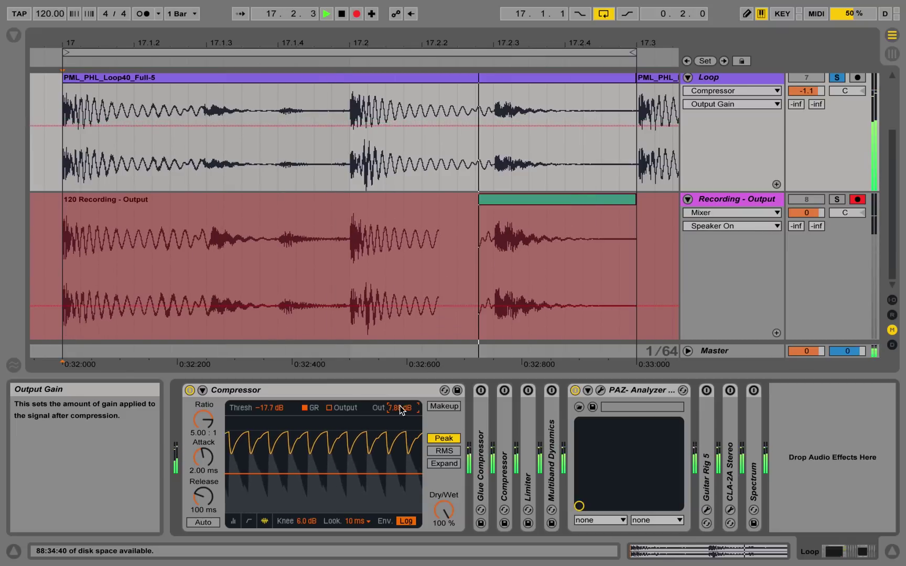
pyautogui.press('space')
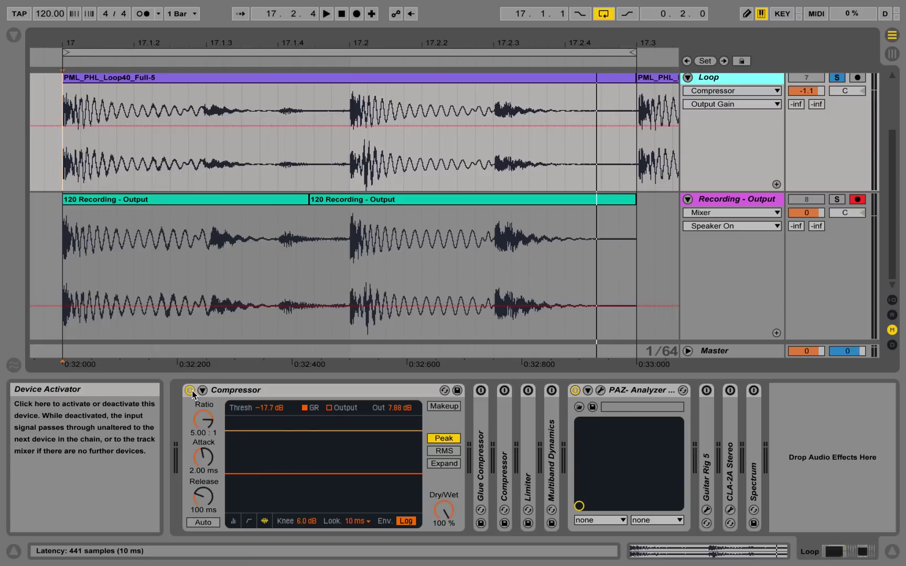
# Step: Play the loop and compare it with the Compressor bypassed and active at 7.88 dB output gain
pyautogui.press('space')
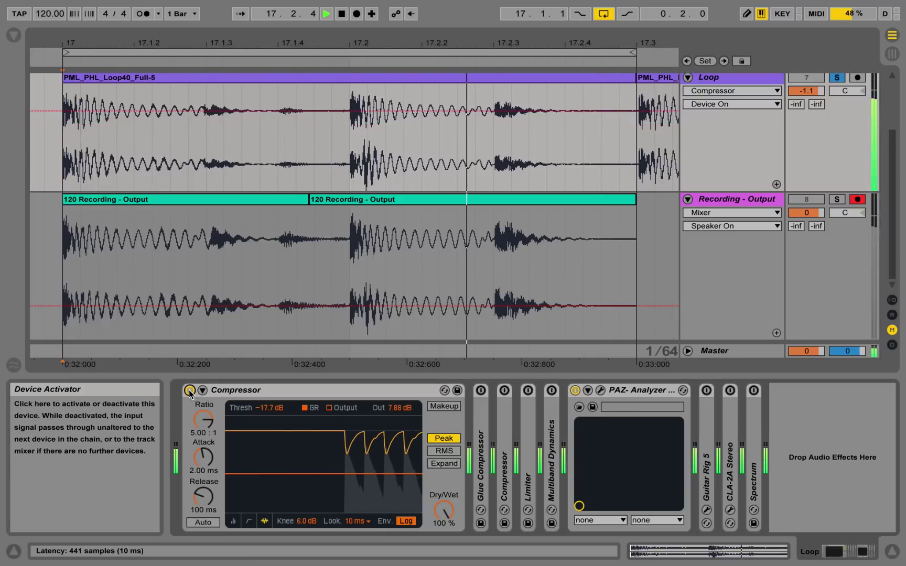
pyautogui.click(190, 391)
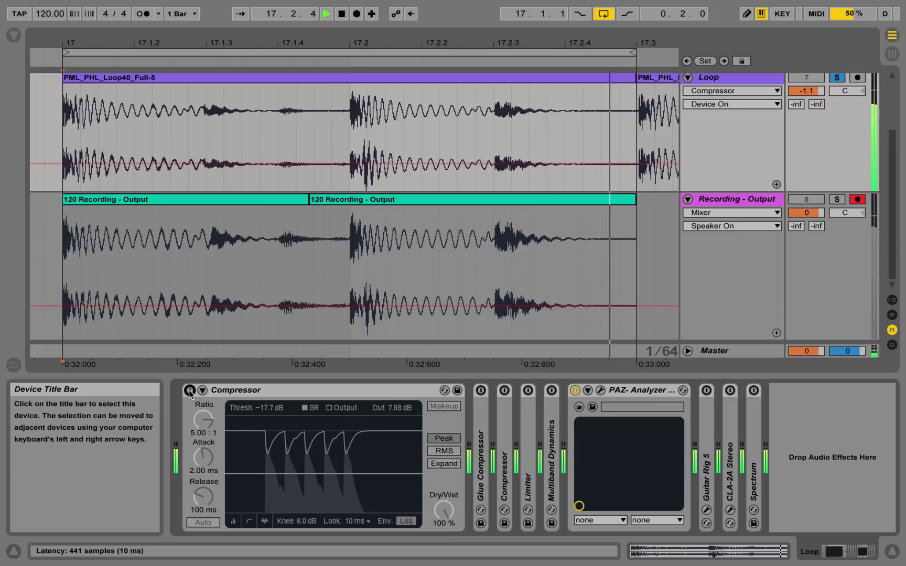
pyautogui.click(190, 391)
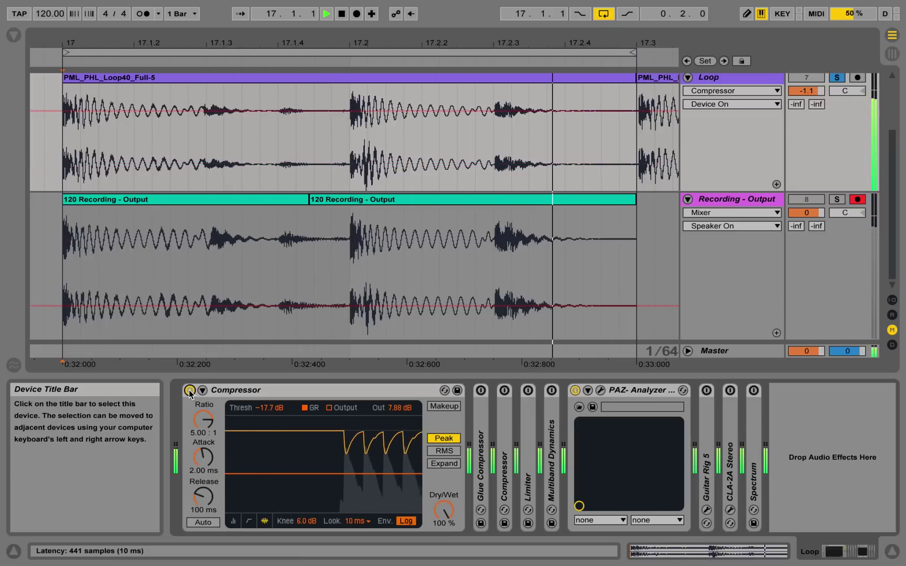
pyautogui.press('space')
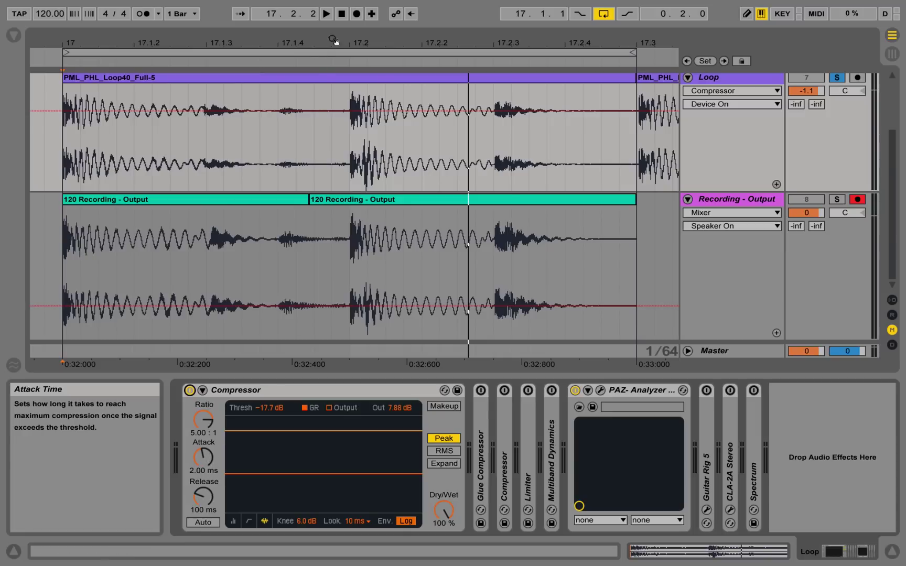
# Step: Record an output take while shortening the Compressor's attack to 0.01 ms
pyautogui.click(357, 13)
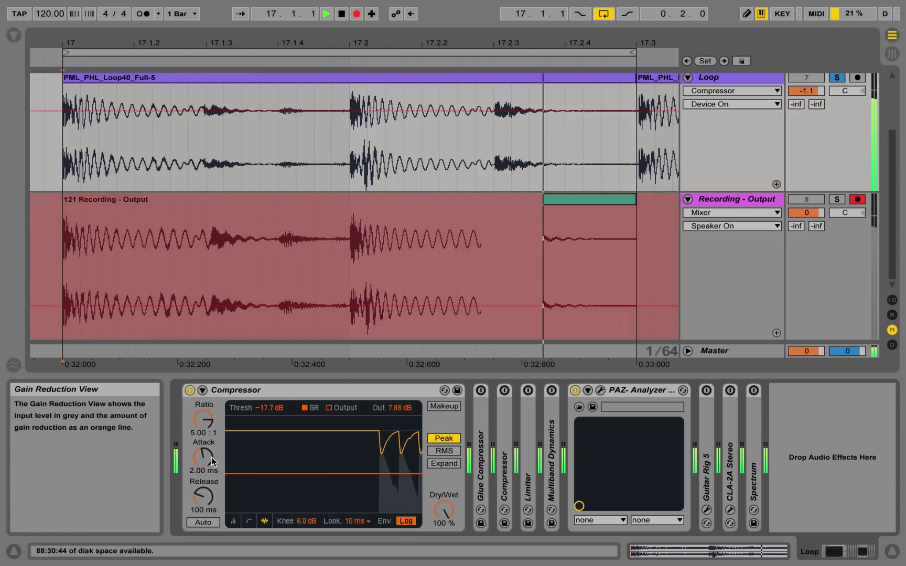
pyautogui.moveTo(213, 461); pyautogui.dragTo(212, 493)
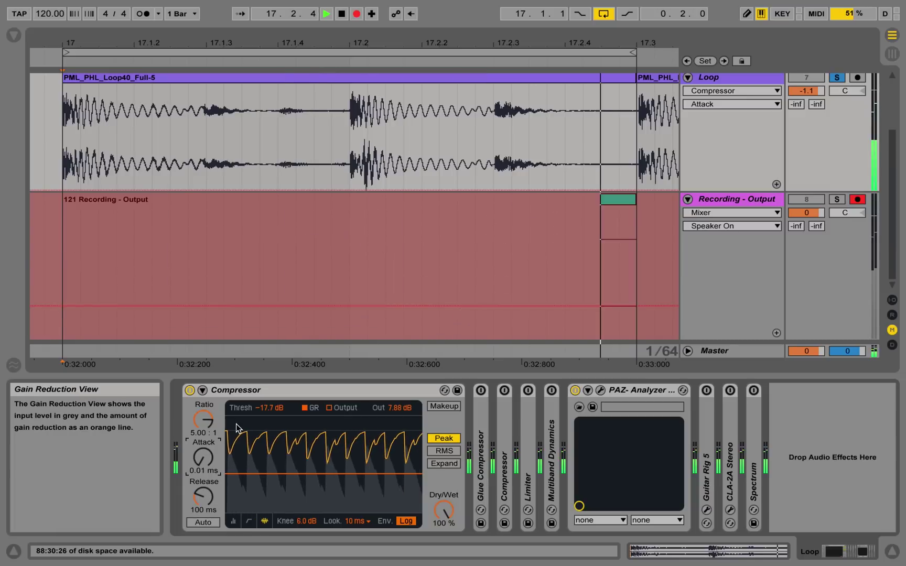
pyautogui.press('space')
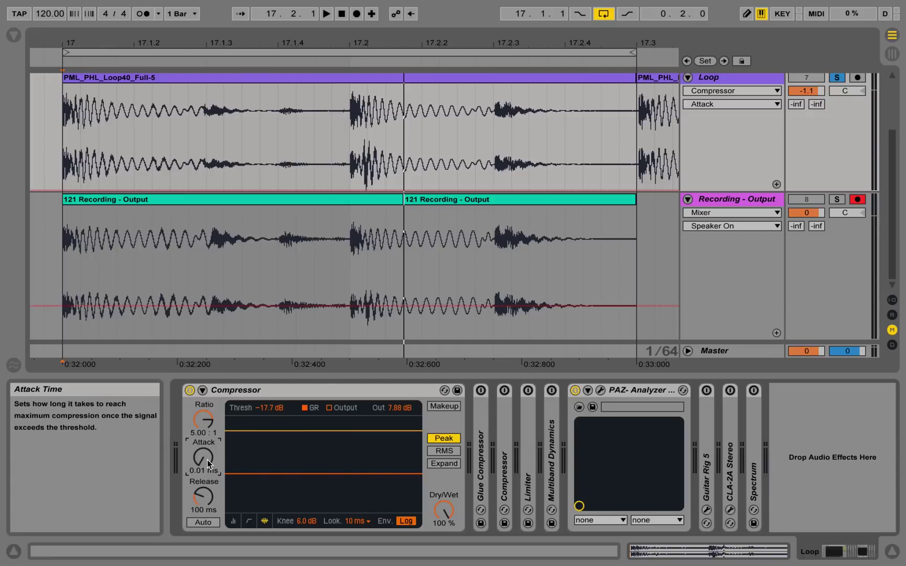
# Step: Record an output take while setting the Compressor's attack to 11.4 ms and its output gain to 5.06 dB
pyautogui.click(356, 13)
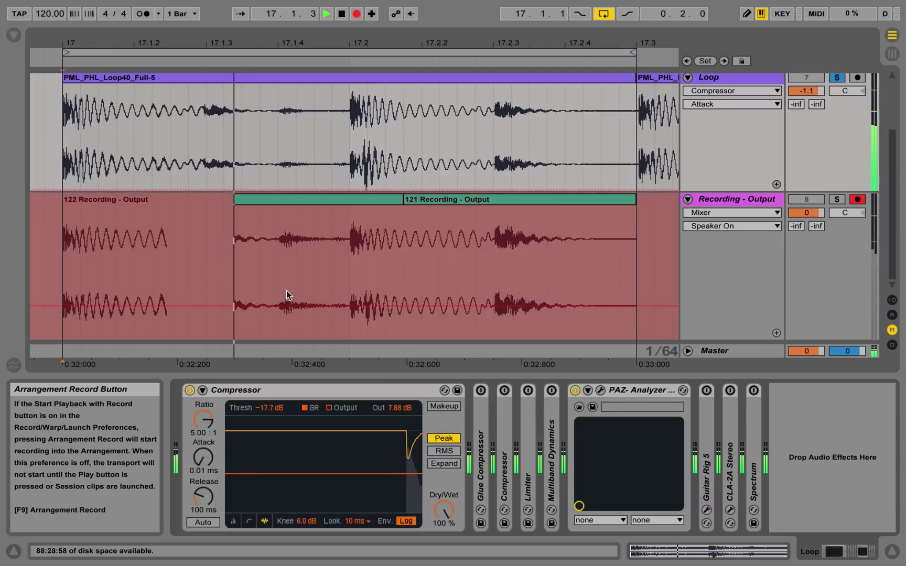
pyautogui.moveTo(204, 458); pyautogui.dragTo(204, 426)
pyautogui.moveTo(396, 407); pyautogui.dragTo(396, 414)
pyautogui.click(211, 456)
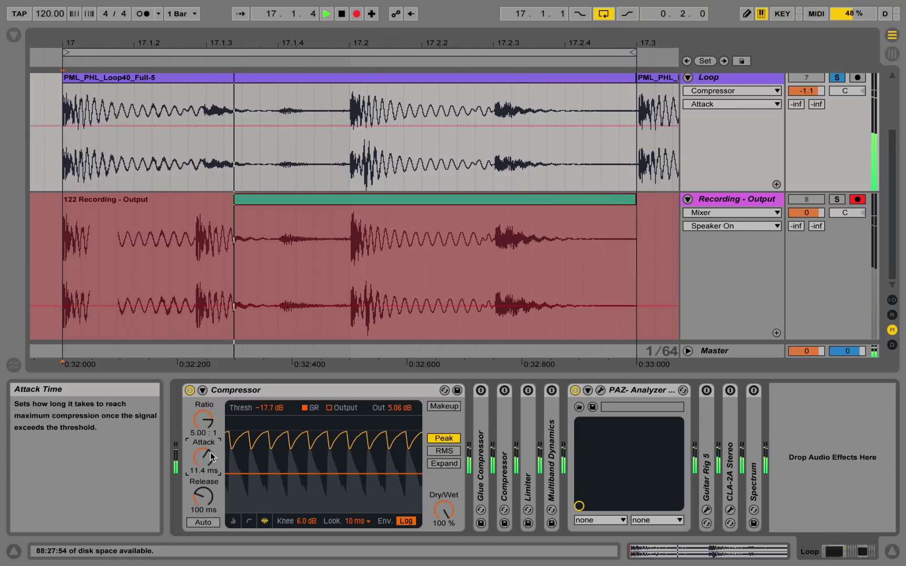
pyautogui.press('space')
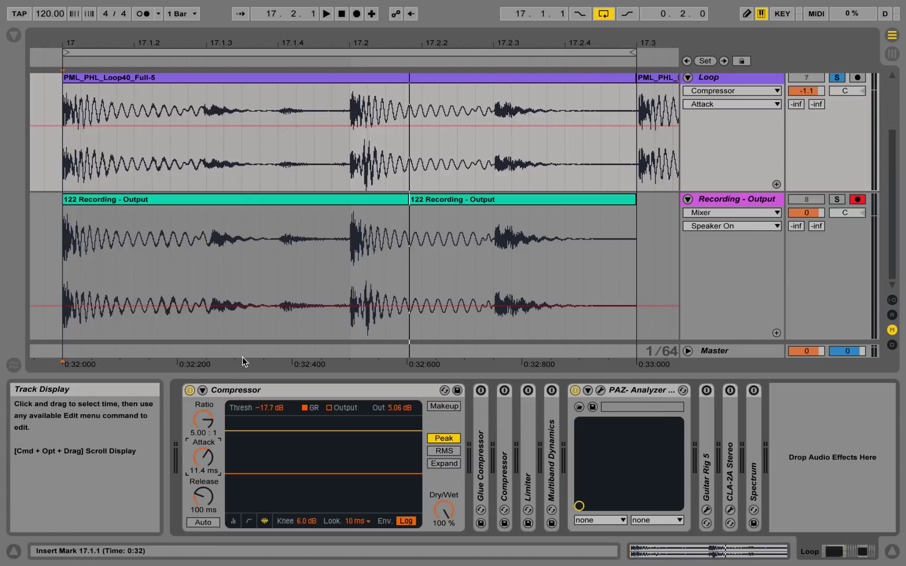
# Step: Compare the looped playback with and without the Compressor at the 11.4 ms attack setting
pyautogui.press('space')
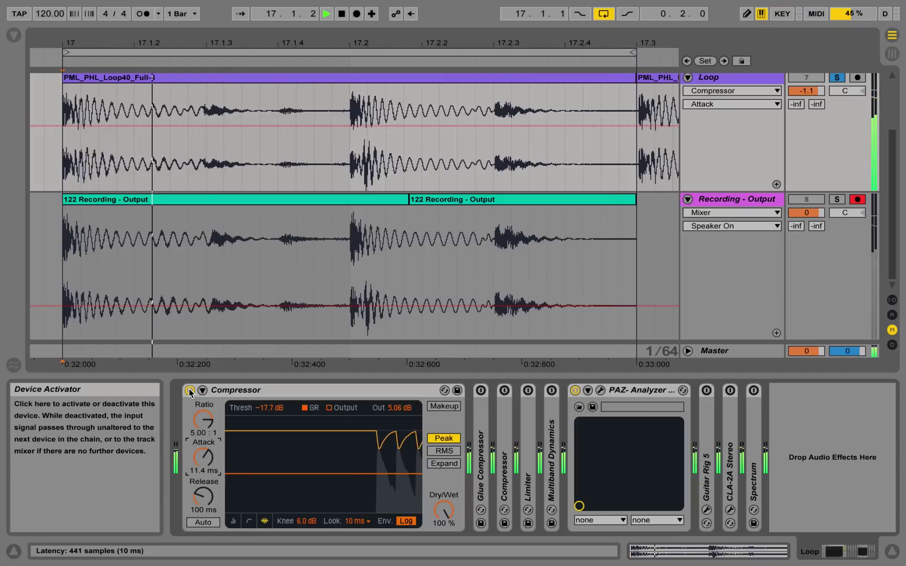
pyautogui.click(190, 390)
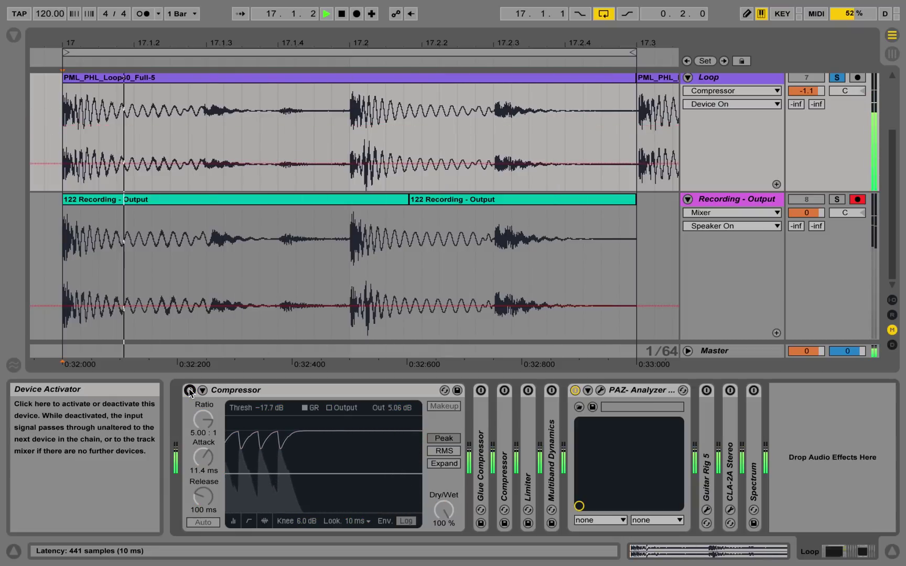
pyautogui.click(189, 390)
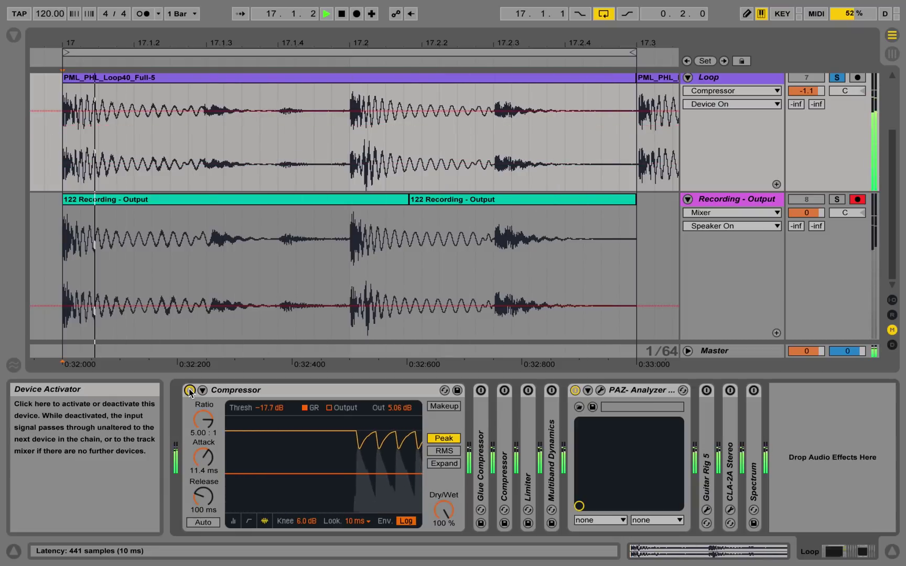
pyautogui.press('space')
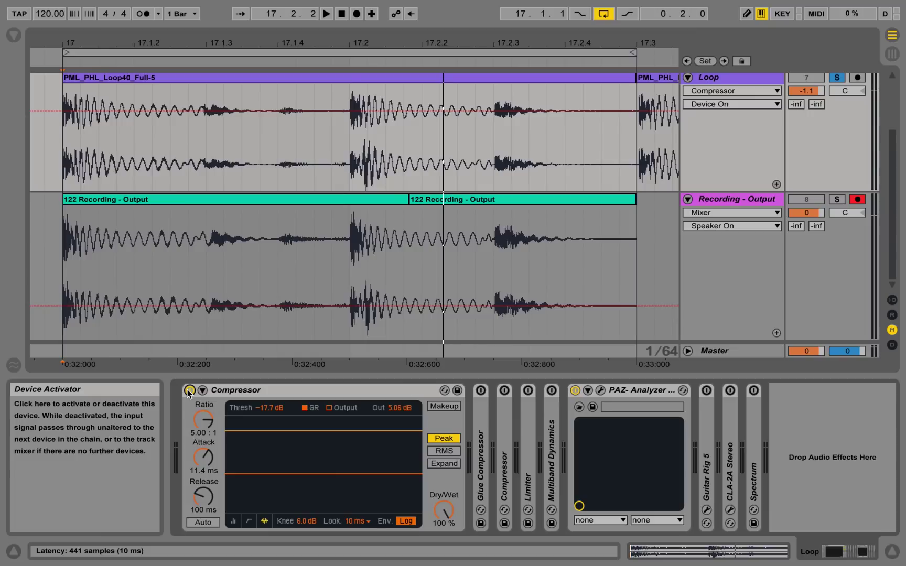
# Step: Start recording a new output take and set the Compressor's ratio to 4.50:1 and threshold to -11.8 dB
pyautogui.click(357, 14)
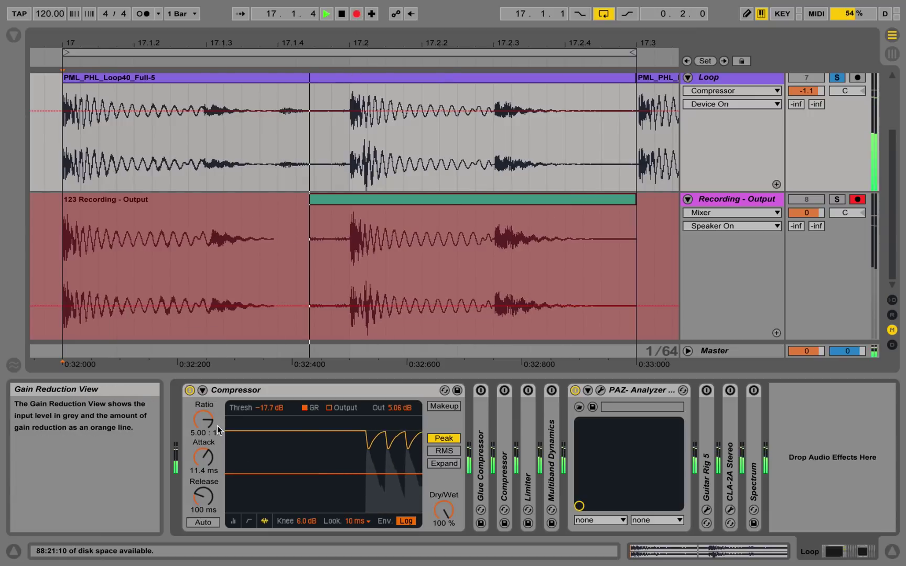
pyautogui.moveTo(217, 427); pyautogui.dragTo(217, 435)
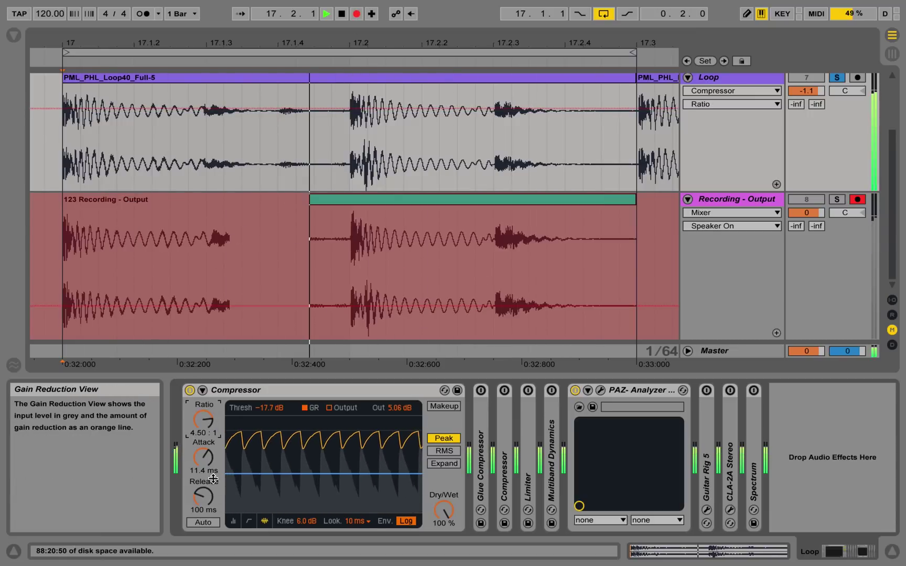
pyautogui.moveTo(278, 474); pyautogui.dragTo(279, 459)
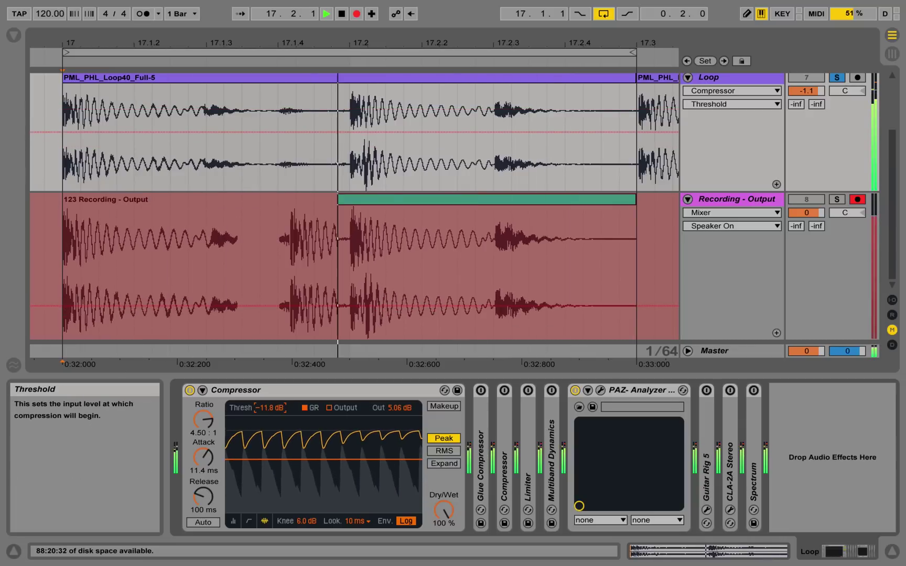
# Step: Set the Compressor's output gain to -3.38 dB, release to 27.7 ms and attack to 0.04 ms while recording
pyautogui.moveTo(398, 410); pyautogui.dragTo(399, 455)
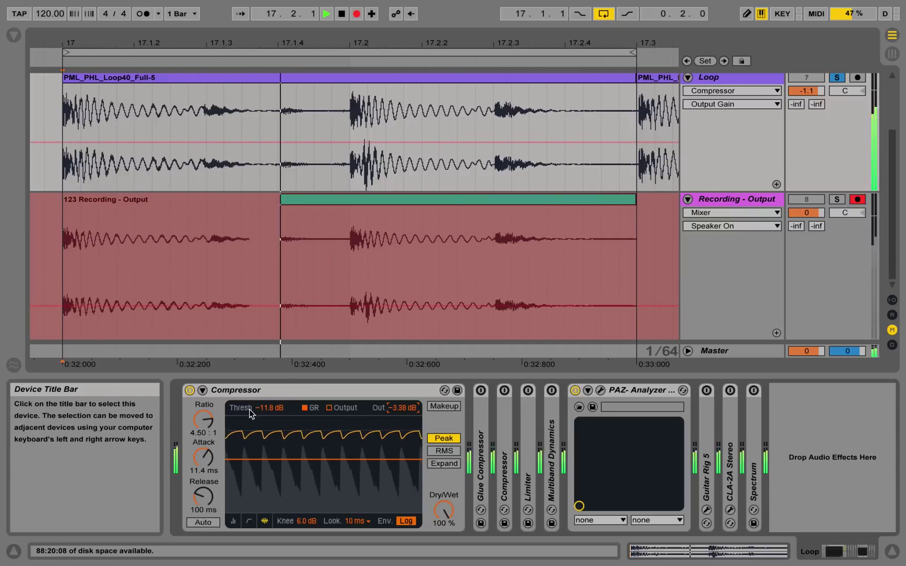
pyautogui.moveTo(203, 504); pyautogui.dragTo(203, 534)
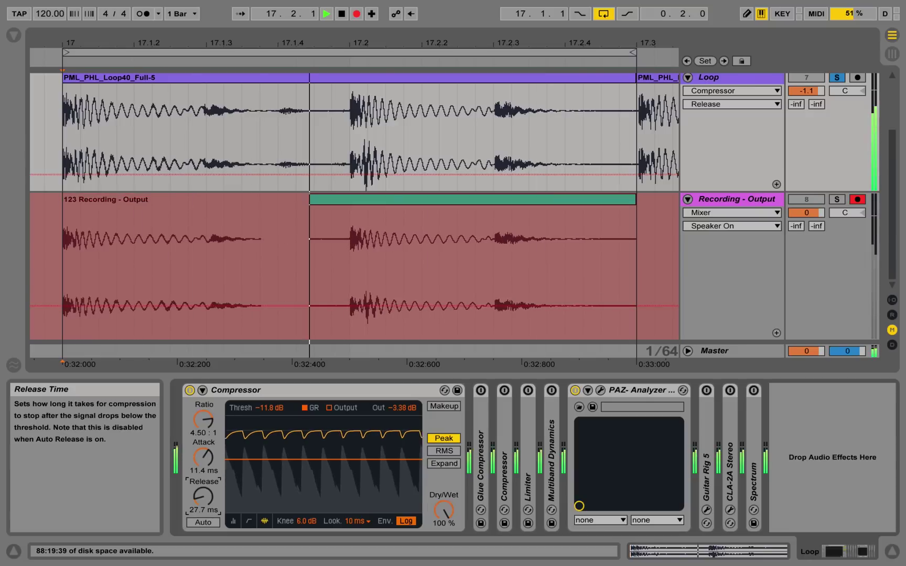
pyautogui.moveTo(203, 457); pyautogui.dragTo(203, 494)
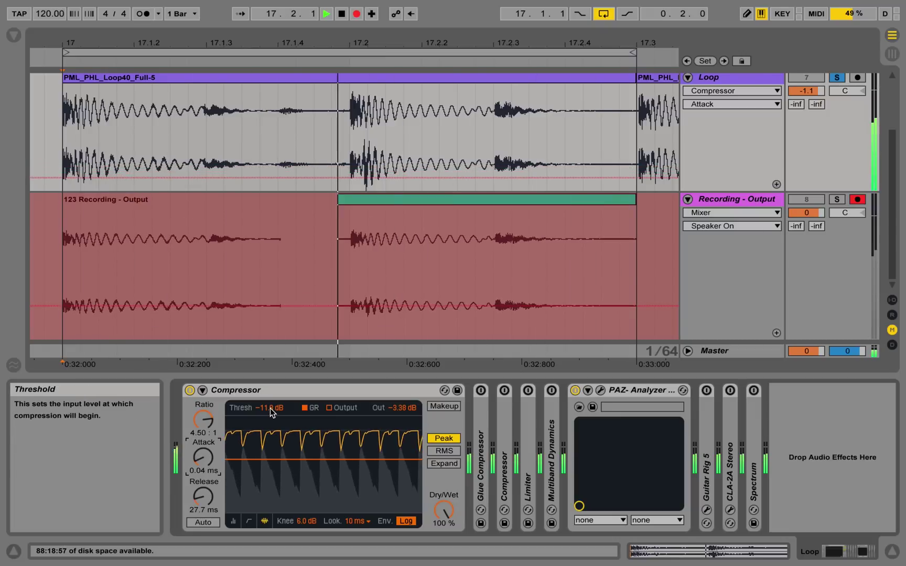
# Step: Refine the Compressor to a -15.2 dB threshold, 2.63 ms attack, 3.94 dB output gain and 22.2 ms release while recording
pyautogui.moveTo(269, 408); pyautogui.dragTo(270, 420)
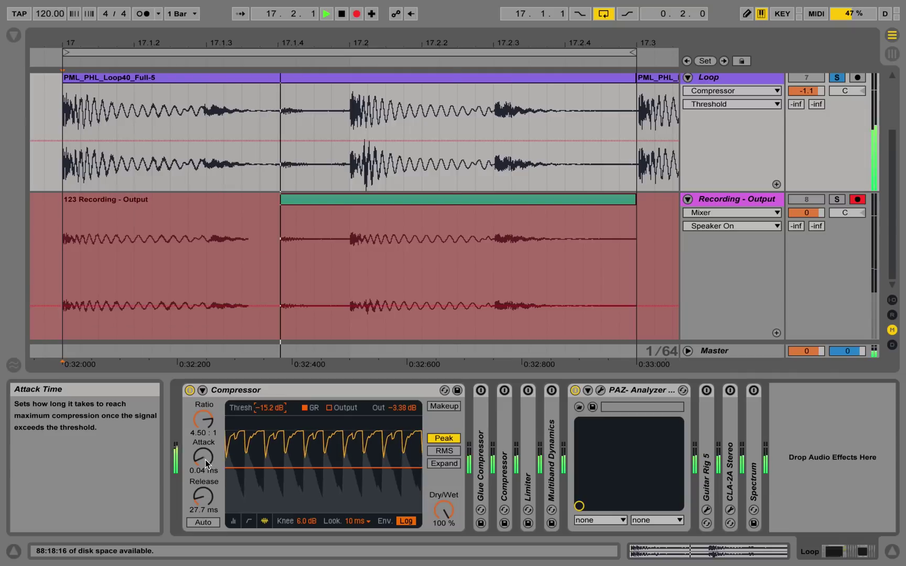
pyautogui.moveTo(205, 460); pyautogui.dragTo(206, 451)
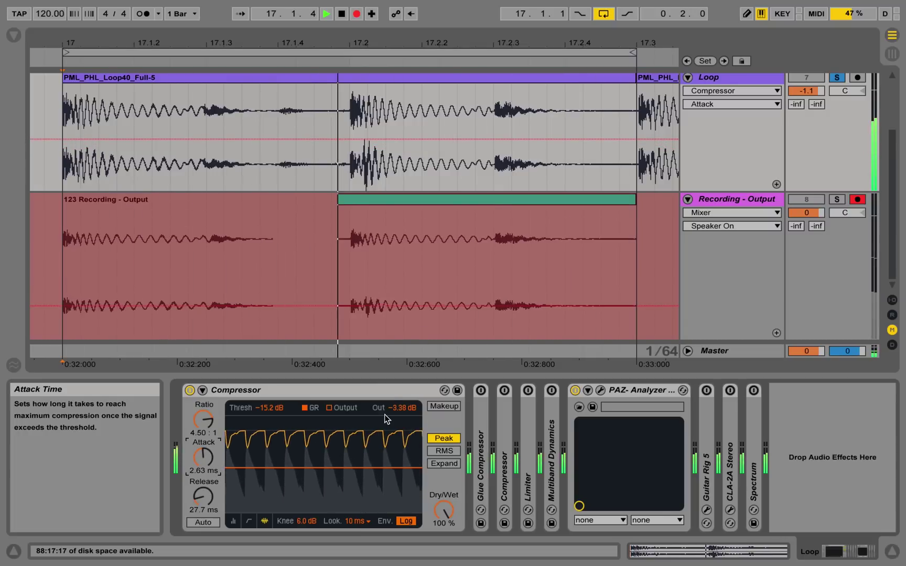
pyautogui.moveTo(406, 410); pyautogui.dragTo(406, 404)
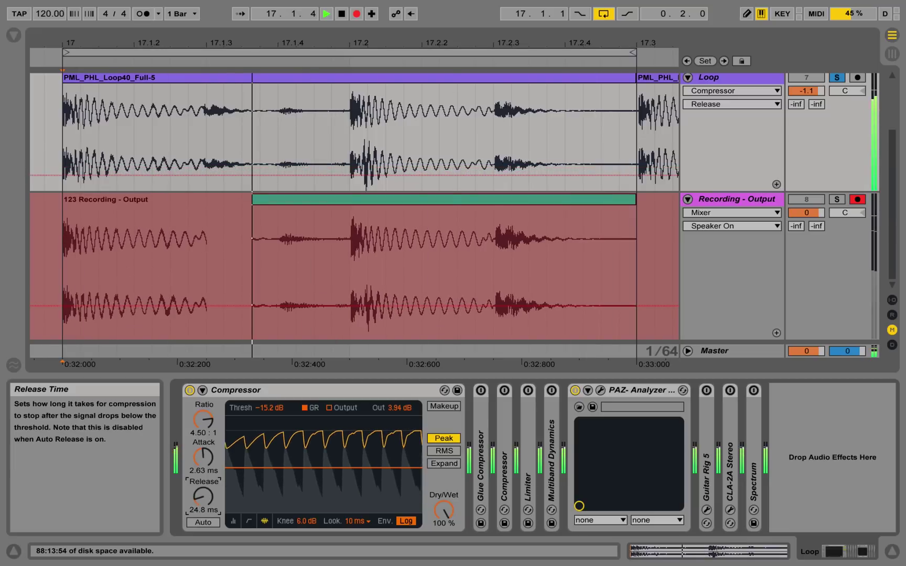
pyautogui.moveTo(200, 502); pyautogui.dragTo(199, 506)
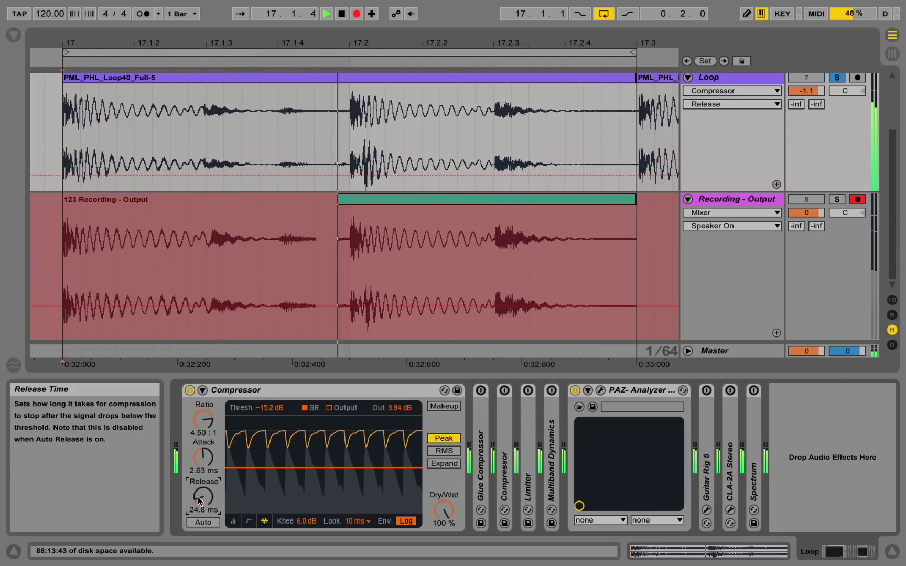
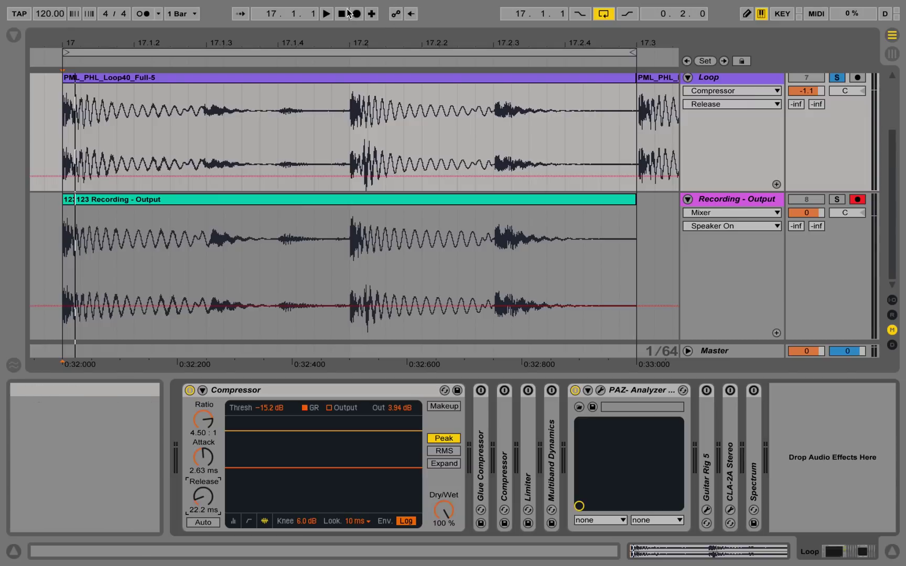
# Step: Compare the looped playback with the Compressor switched on and bypassed at the 2.63 ms attack setting
pyautogui.press('space')
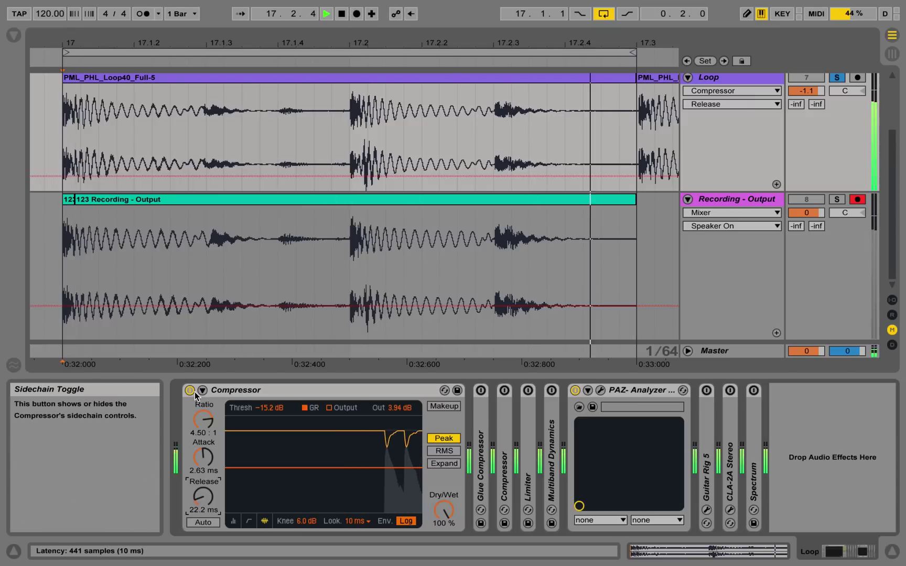
pyautogui.click(189, 391)
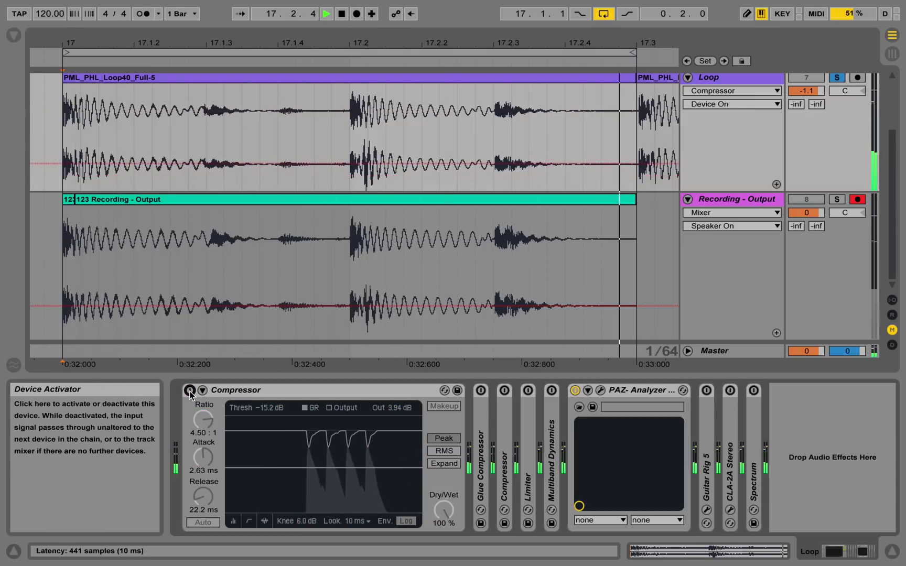
pyautogui.press('space')
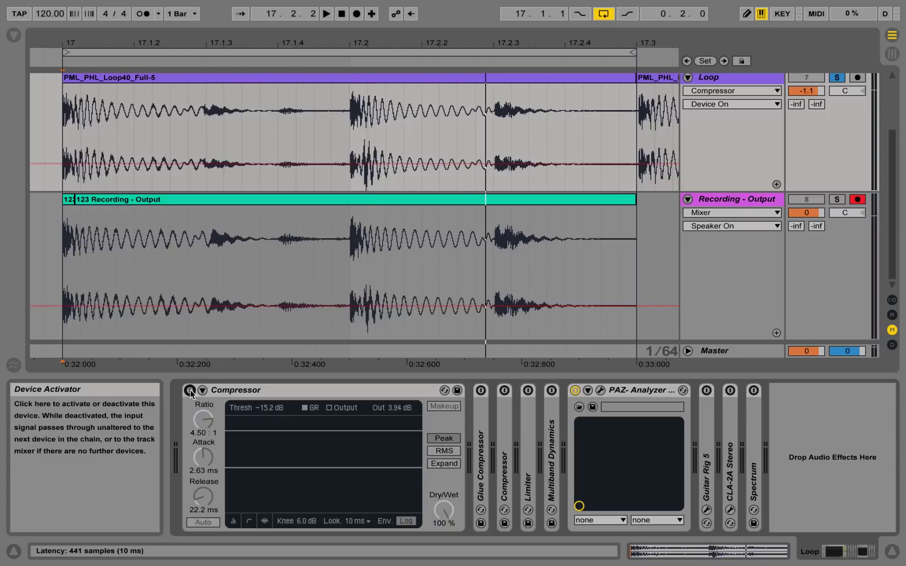
pyautogui.press('space')
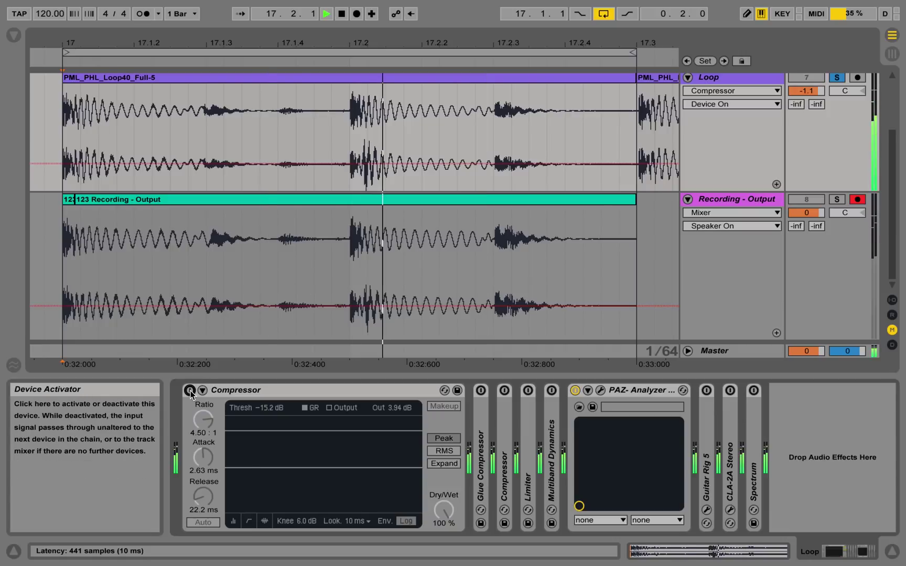
pyautogui.click(190, 390)
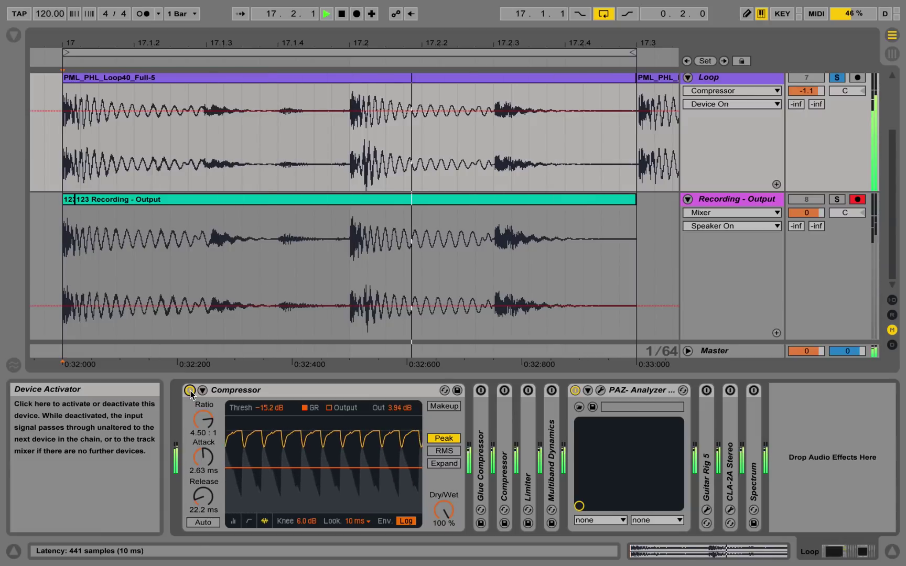
pyautogui.click(190, 391)
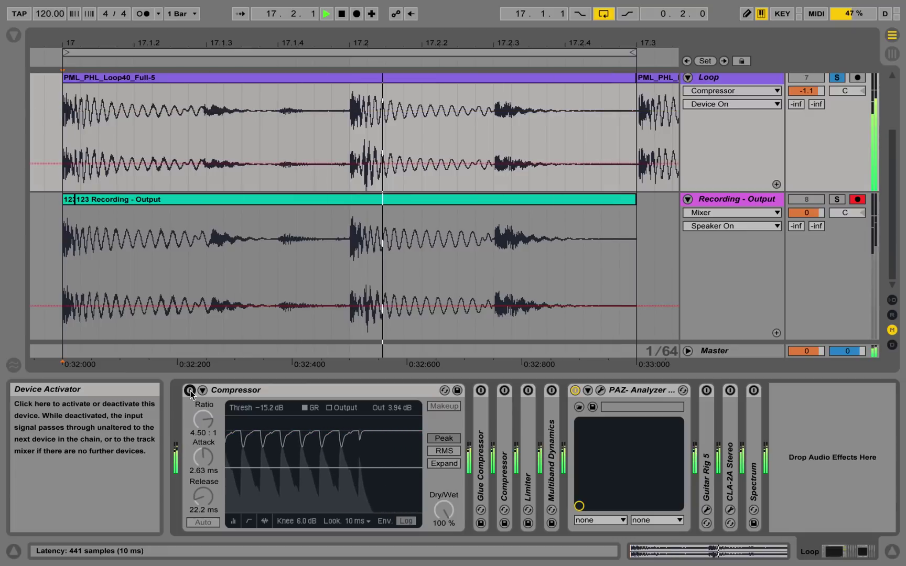
pyautogui.click(190, 391)
pyautogui.press('space')
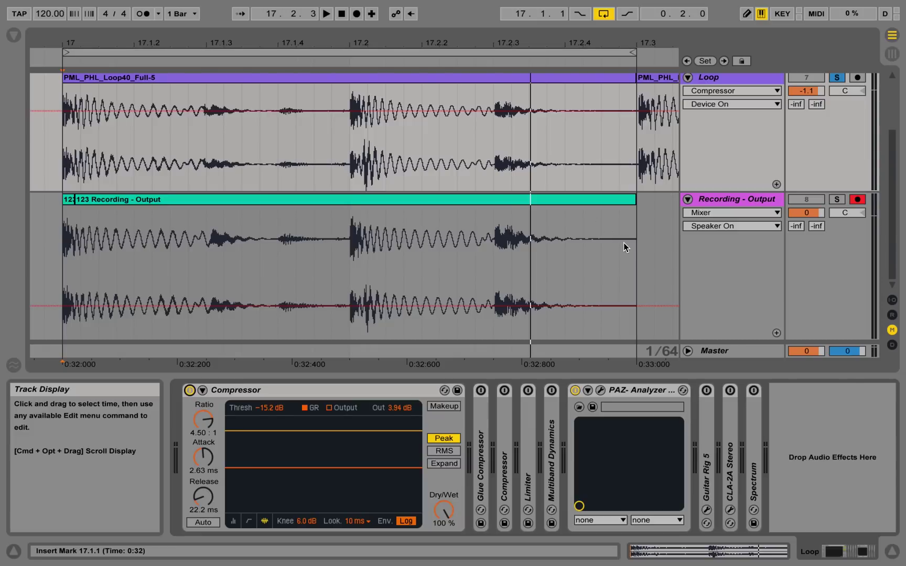
# Step: Open the PAZ Analyzer window and compare the loop's peak levels with the Compressor active and bypassed
pyautogui.press('space')
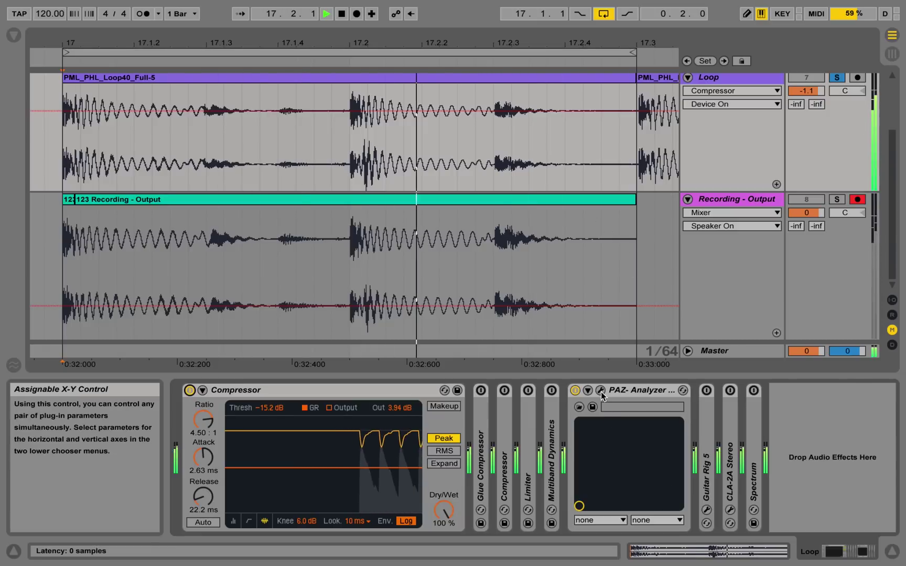
pyautogui.click(600, 391)
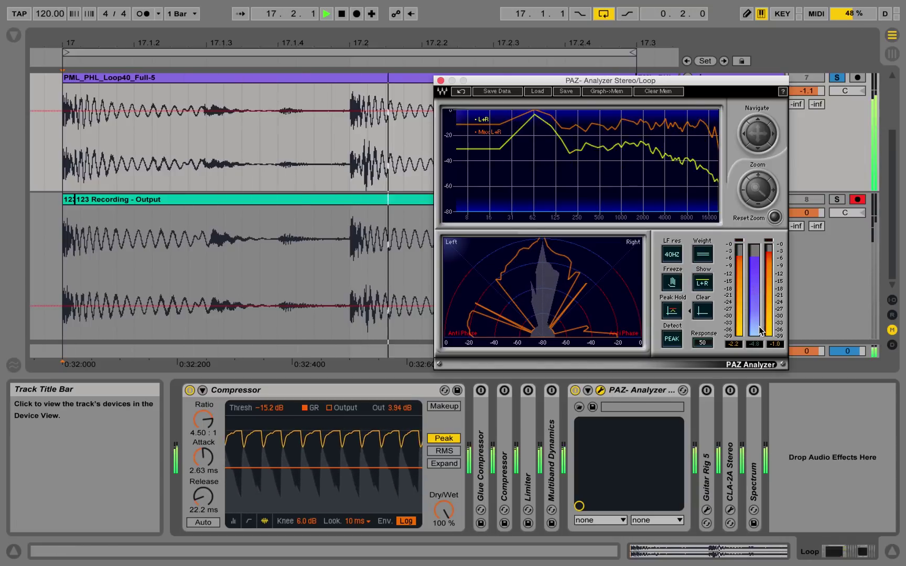
pyautogui.press('space')
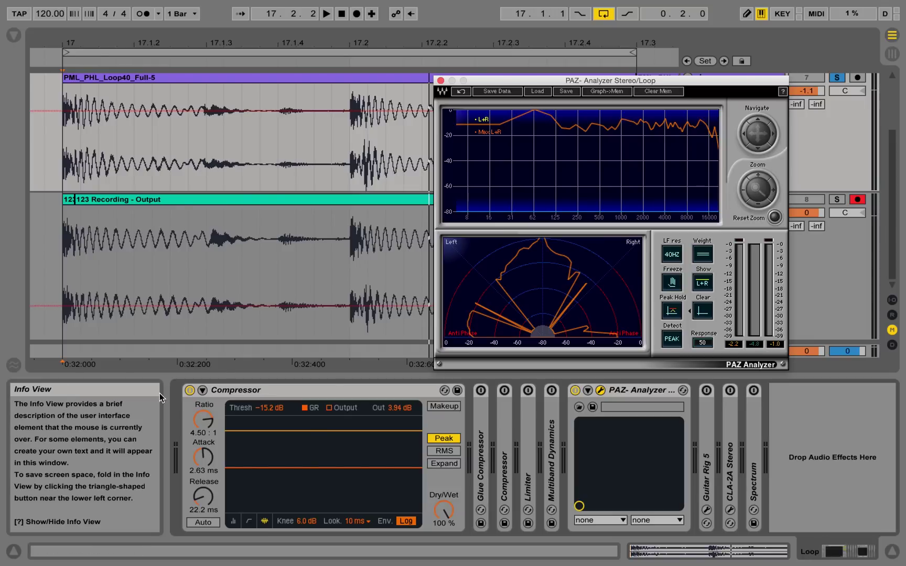
pyautogui.click(190, 390)
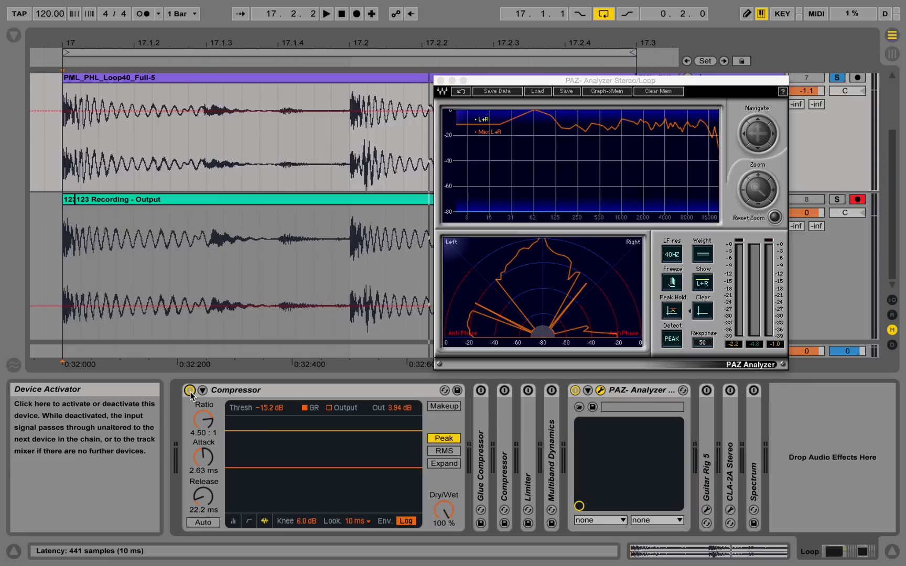
pyautogui.press('space')
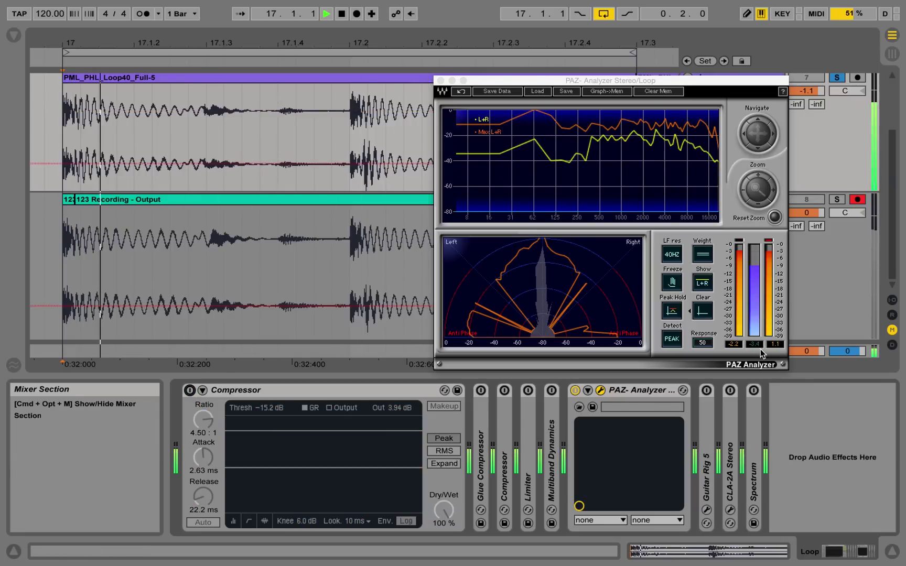
pyautogui.press('space')
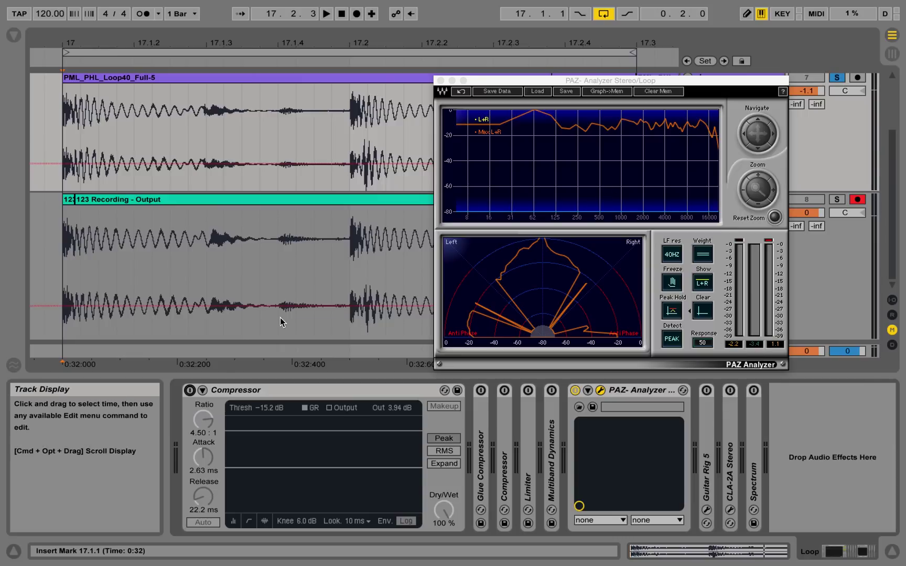
pyautogui.click(189, 390)
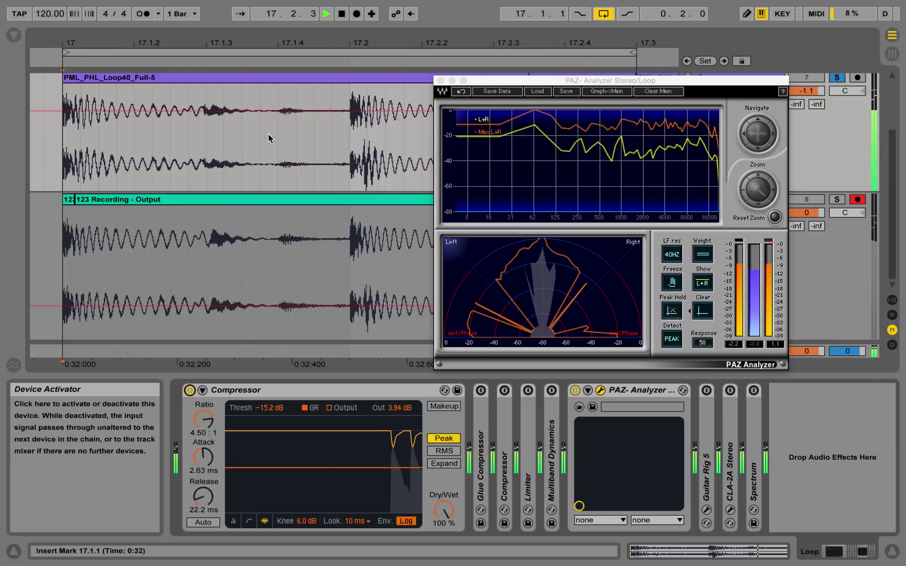
pyautogui.click(190, 390)
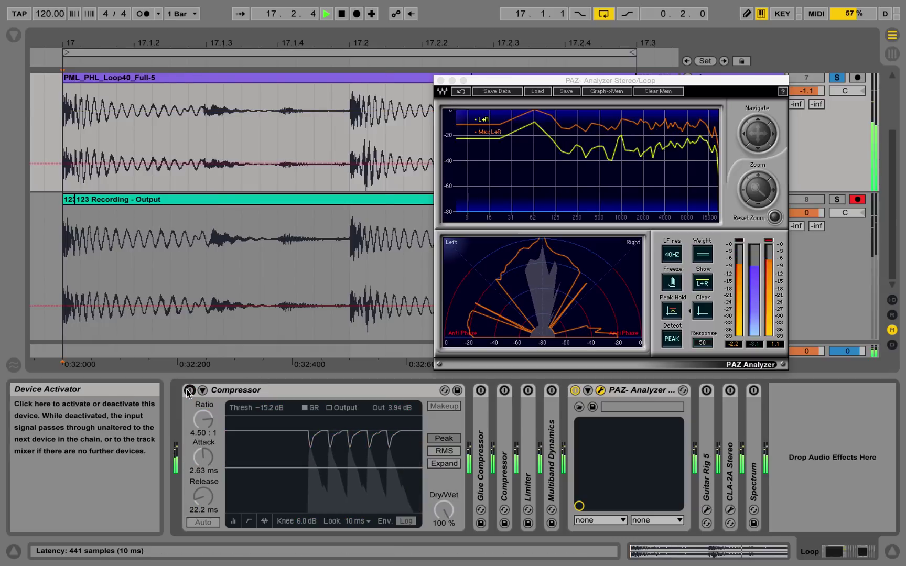
pyautogui.click(190, 390)
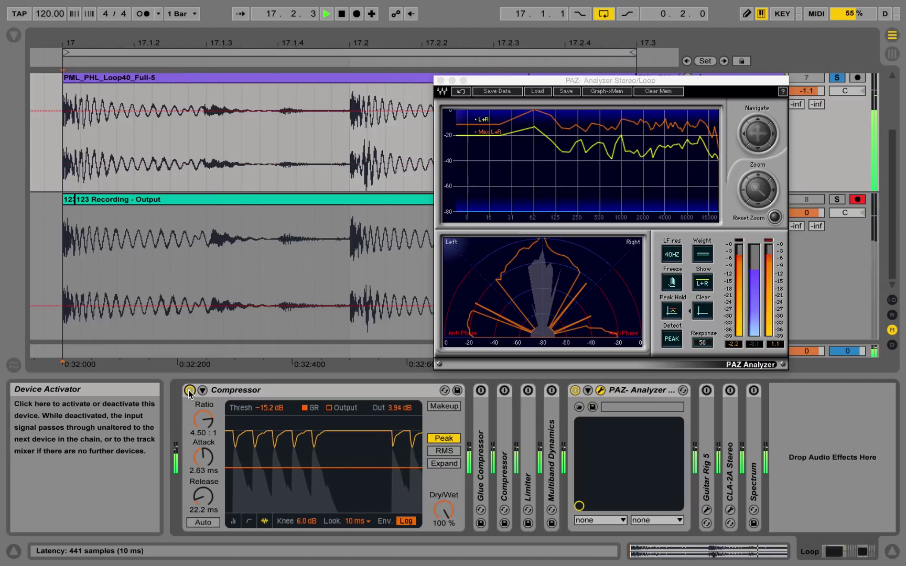
# Step: Set the Compressor's output gain to 4.50 dB and restart the looped playback
pyautogui.click(396, 409)
pyautogui.press('space')
pyautogui.moveTo(397, 410); pyautogui.dragTo(396, 404)
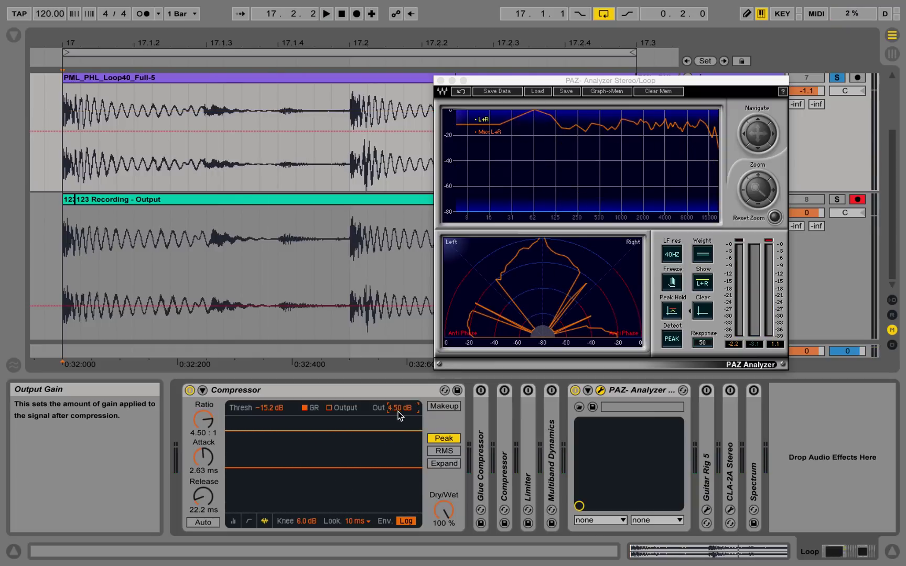
pyautogui.press('space')
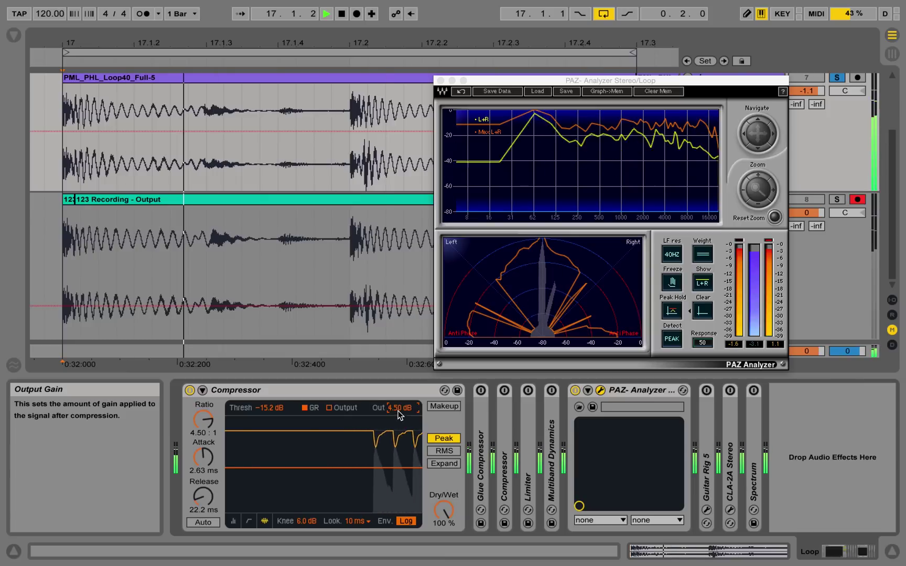
# Step: Check the PAZ Analyzer levels with the Compressor bypassed and reactivated at the 4.50 dB output gain
pyautogui.click(190, 391)
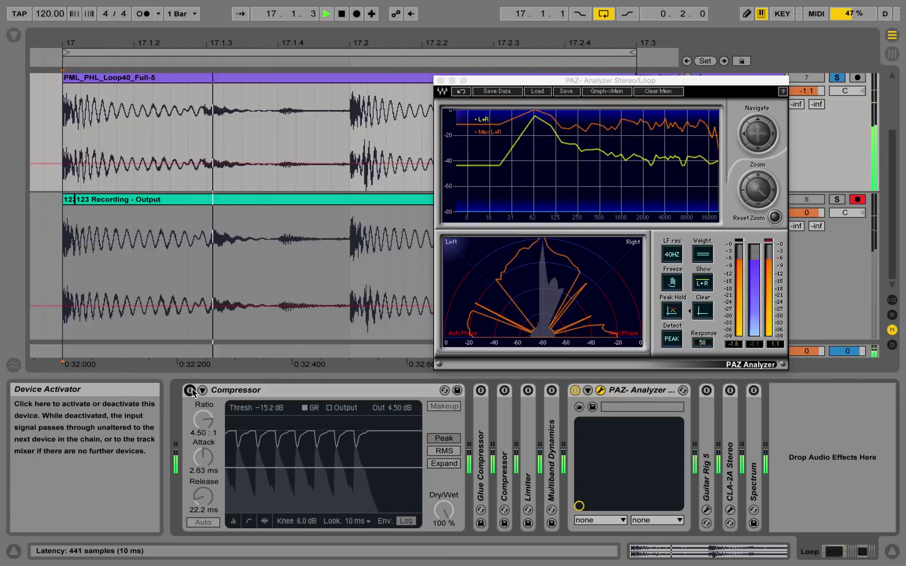
pyautogui.click(757, 359)
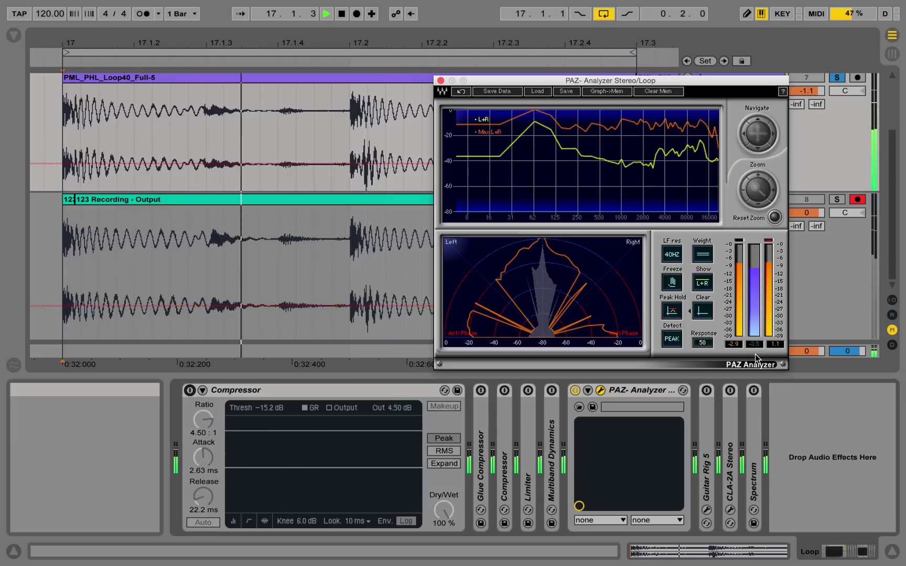
pyautogui.press('space')
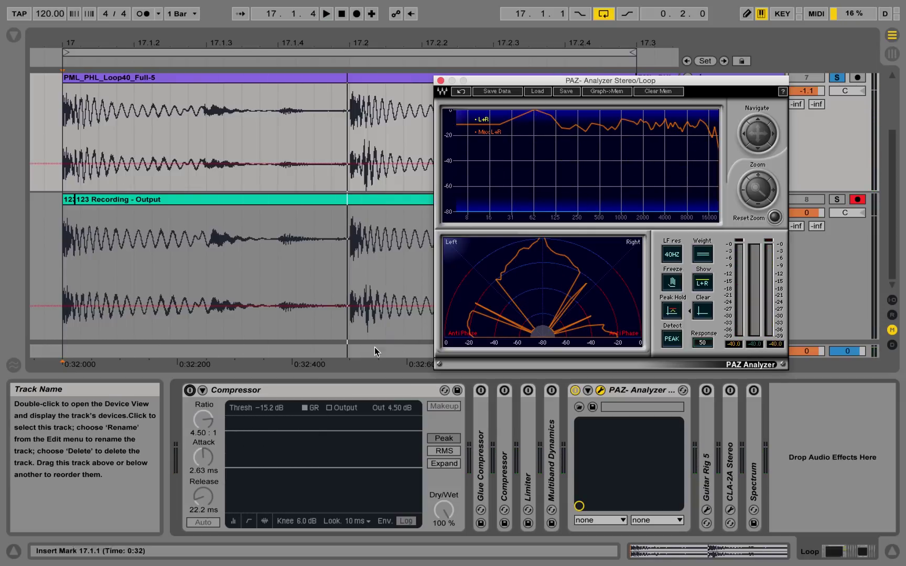
pyautogui.click(189, 391)
pyautogui.press('space')
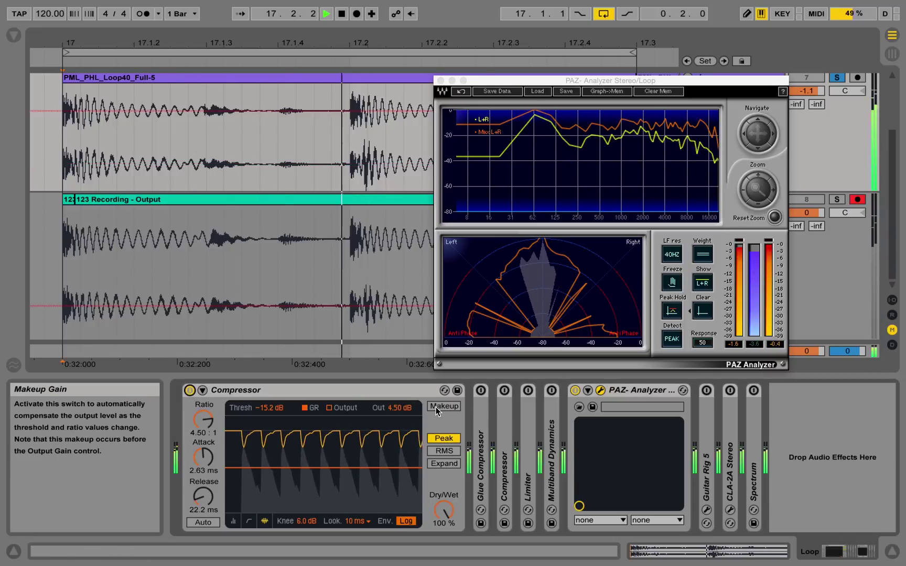
pyautogui.press('space')
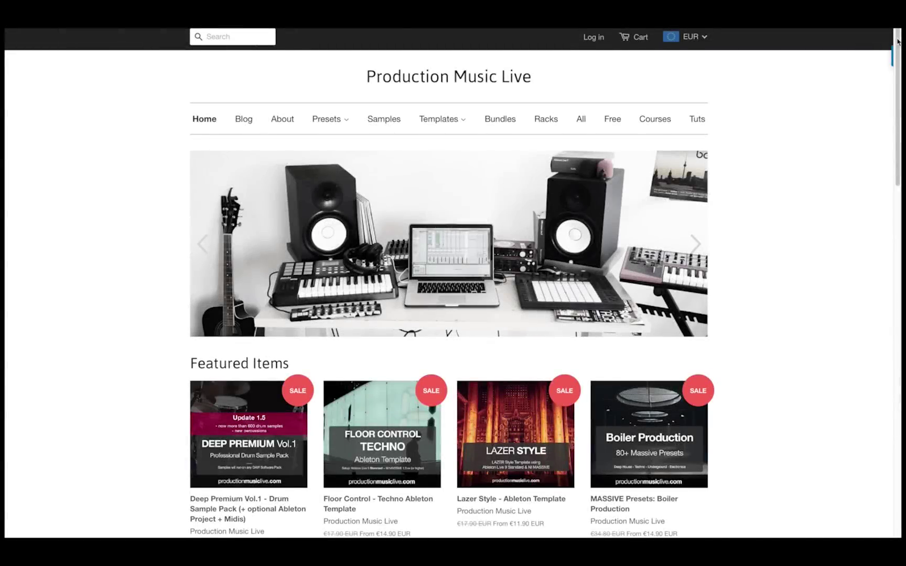
# Step: Browse the featured items on the Production Music Live home page in the web browser
pyautogui.scroll(-1, 898, 47)
pyautogui.scroll(-3, 898, 47)
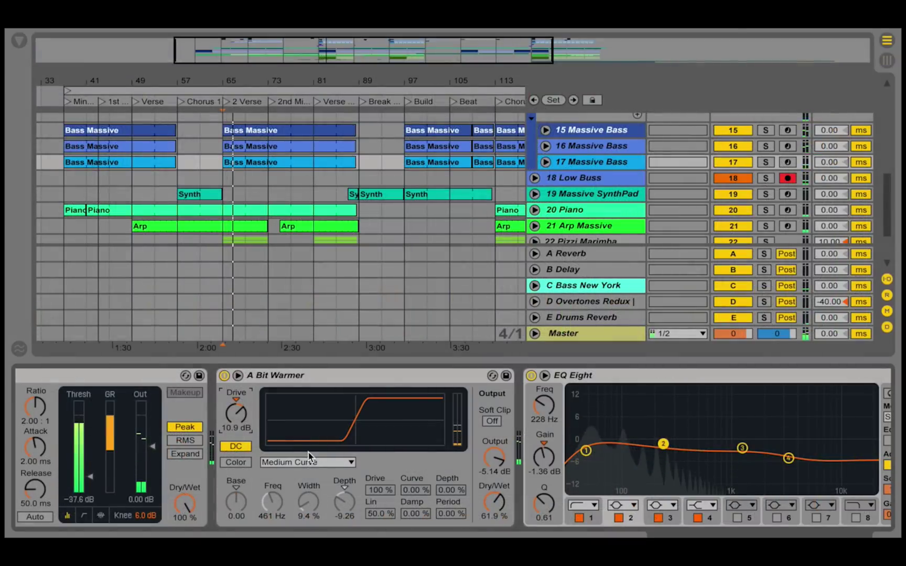
# Step: In Ableton Live, change the A Bit Warmer device's curve type to Sinoid Fold
pyautogui.click(321, 461)
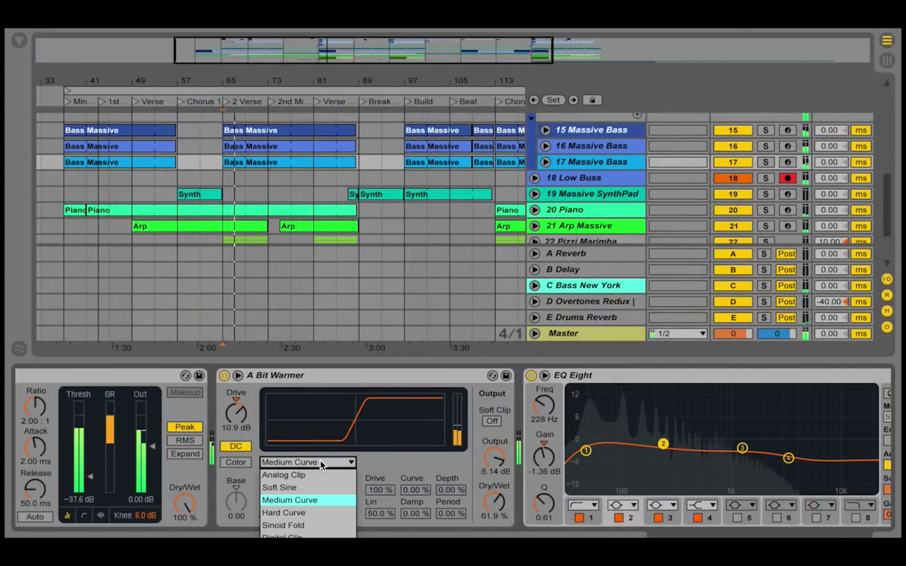
pyautogui.click(325, 525)
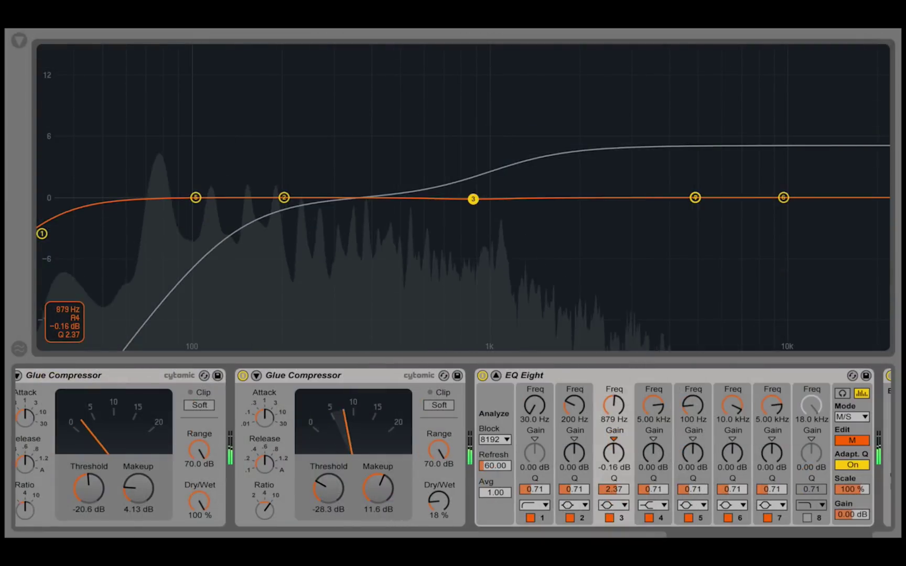
# Step: Lower EQ Eight's band 3 to about -5.03 dB at about 873 Hz
pyautogui.moveTo(479, 202); pyautogui.dragTo(471, 246)
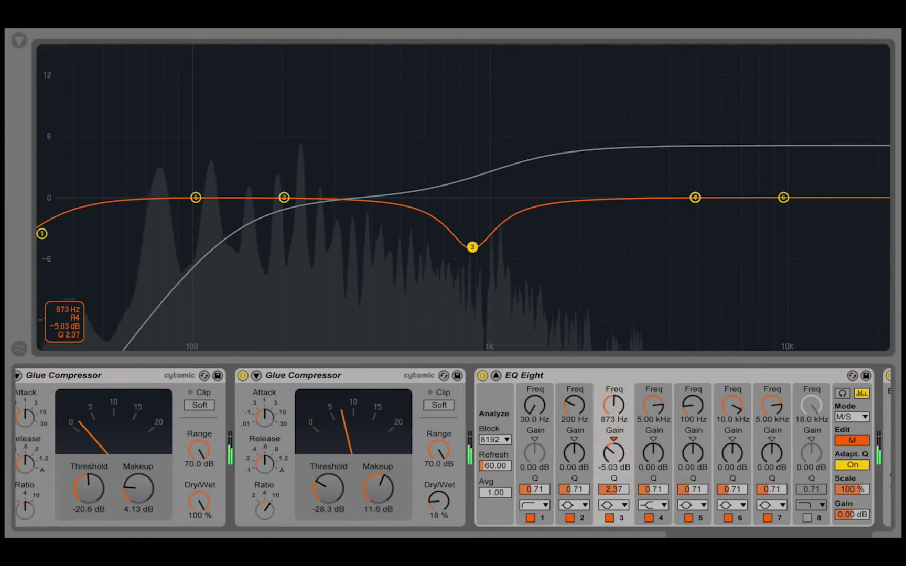